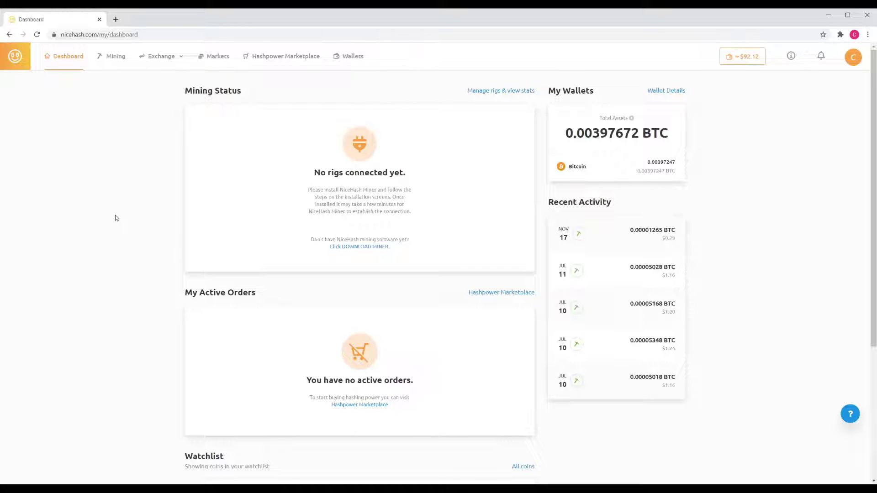
# Download the NiceHash Miner 3.0.5.6 installer from Manage rigs and its GitHub release page
pyautogui.click(497, 92)
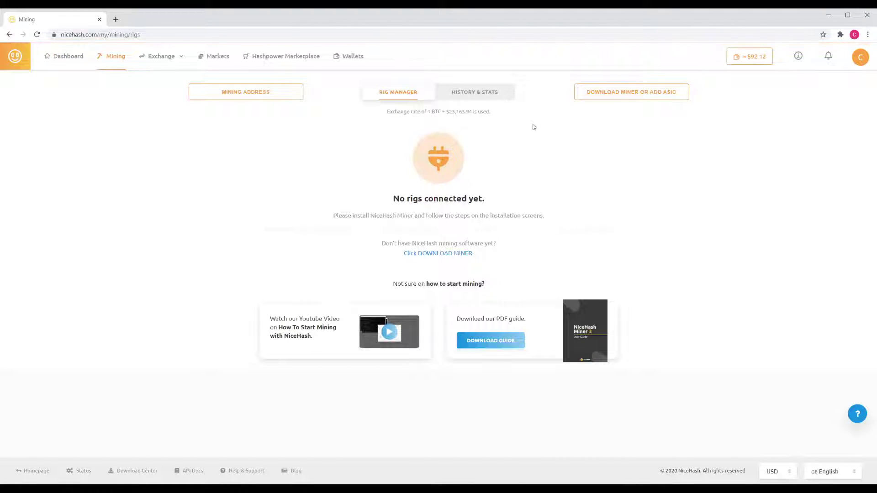
pyautogui.click(641, 98)
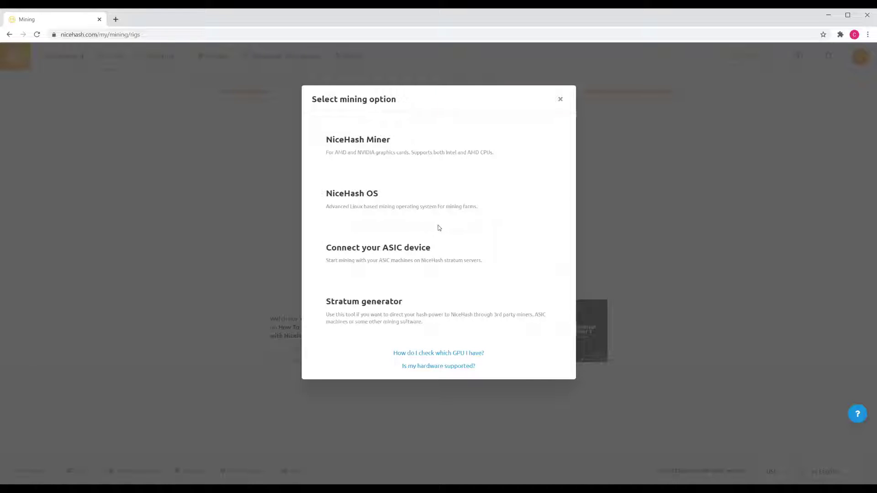
pyautogui.click(498, 152)
pyautogui.click(483, 194)
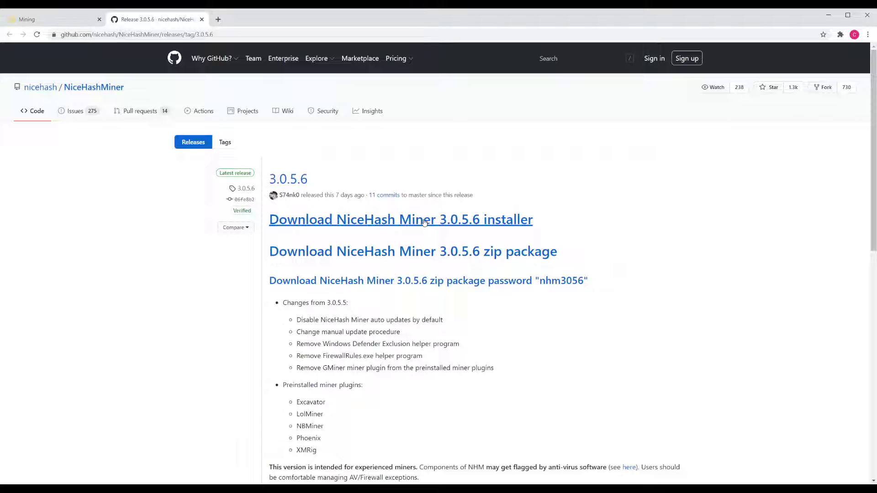
pyautogui.click(424, 220)
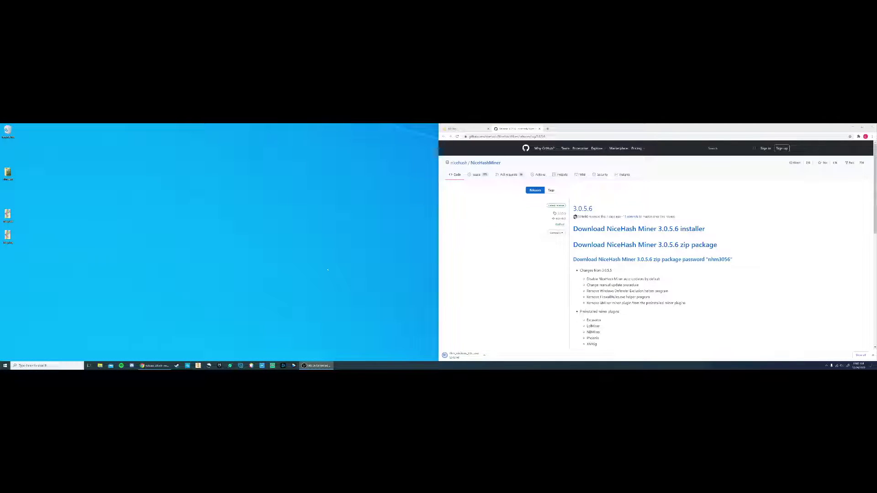
# Run the downloaded installer, accept the license agreement, and complete the NiceHash Miner installation
pyautogui.click(461, 355)
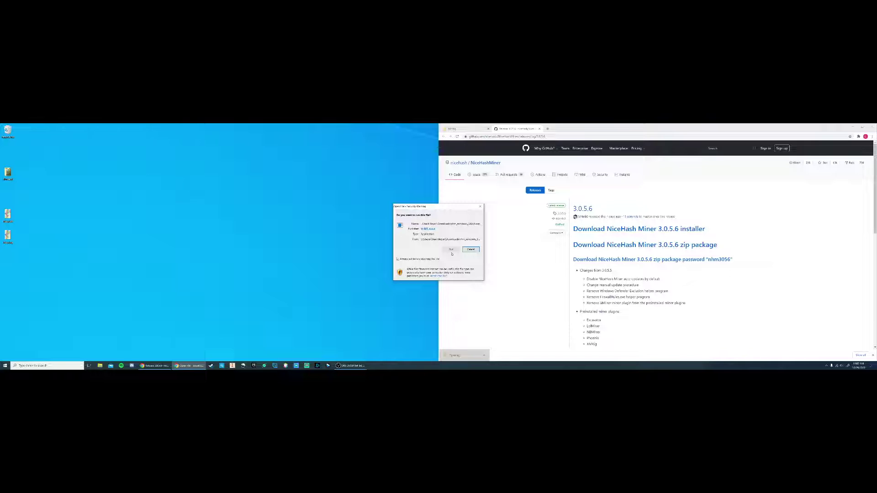
pyautogui.click(450, 251)
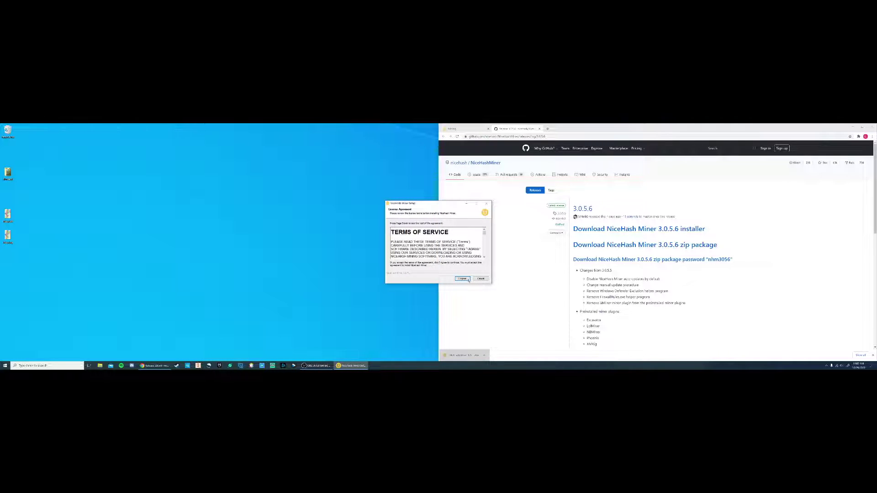
pyautogui.click(463, 279)
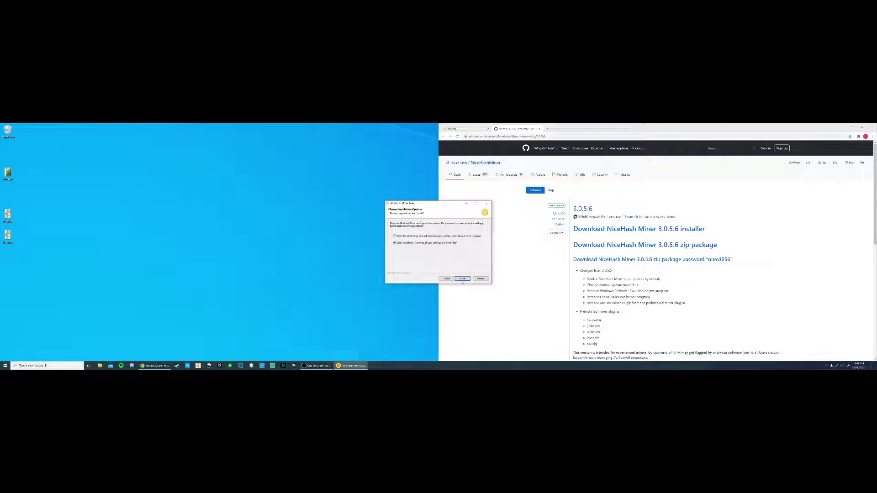
pyautogui.click(462, 278)
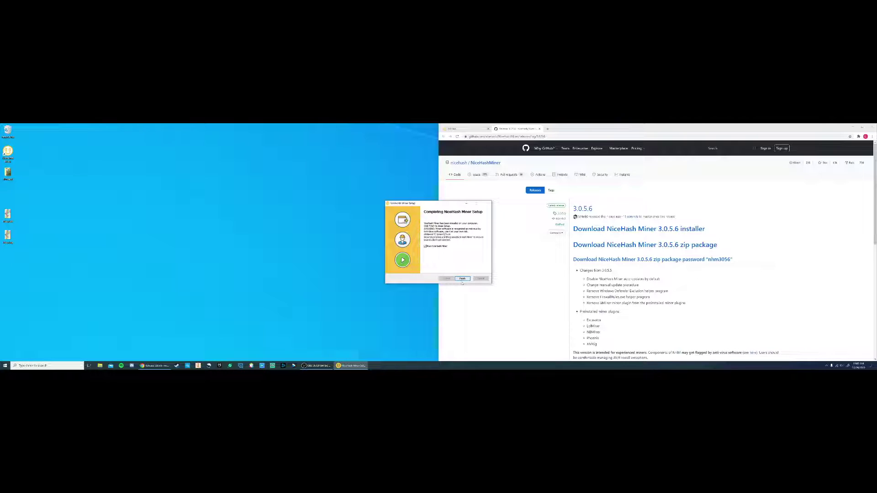
pyautogui.click(462, 278)
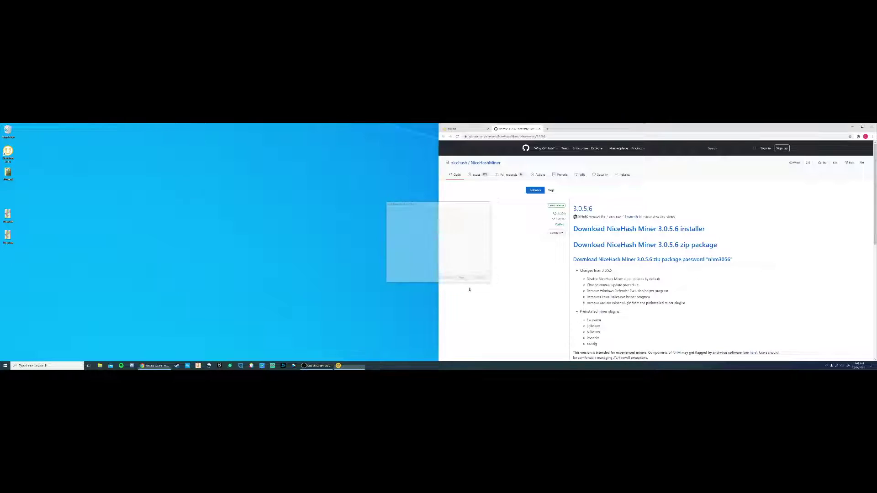
# Accept the miner's terms, confirm the language, and copy the Bitcoin mining address from the website
pyautogui.click(471, 284)
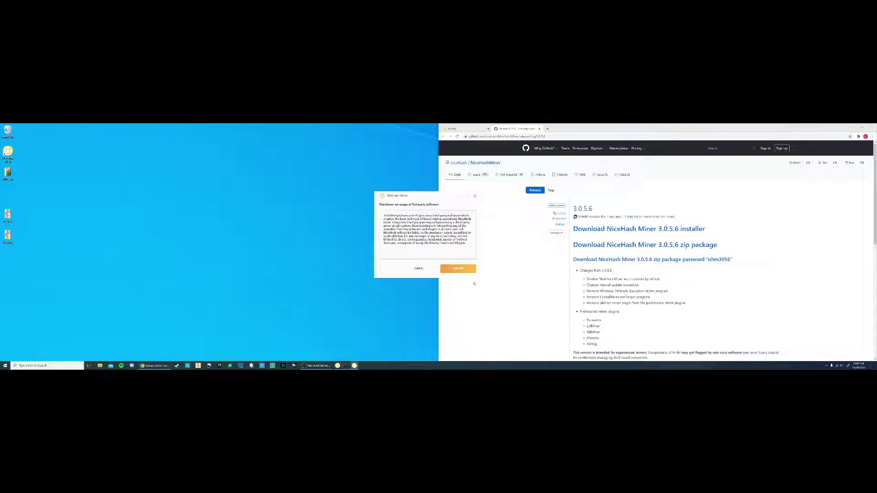
pyautogui.click(479, 228)
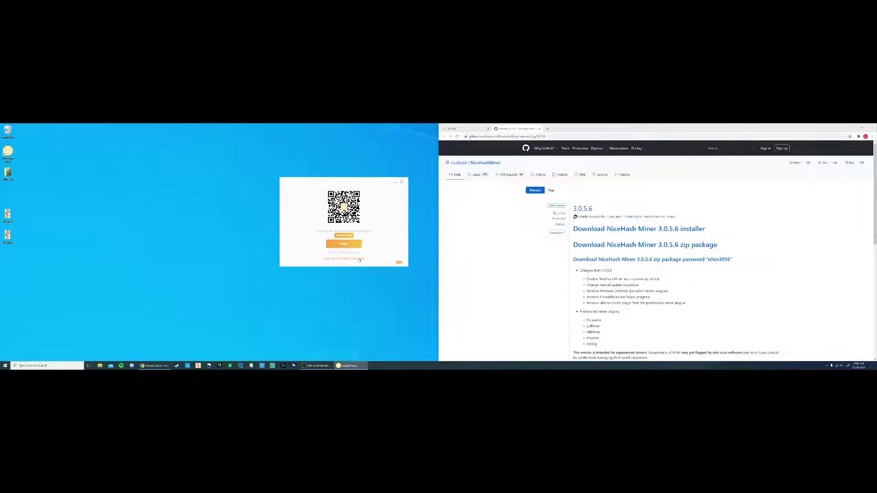
pyautogui.click(461, 129)
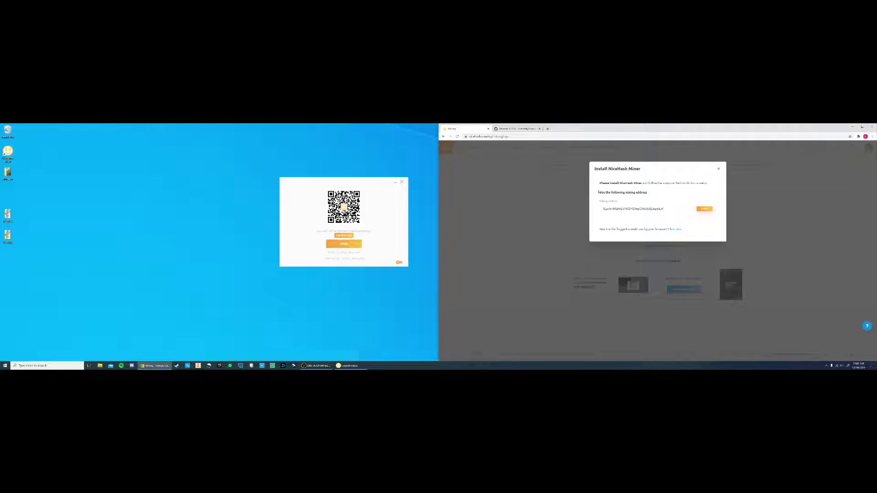
pyautogui.click(705, 210)
# Enter the copied Bitcoin address manually in the miner and start it
pyautogui.click(353, 253)
pyautogui.click(317, 220)
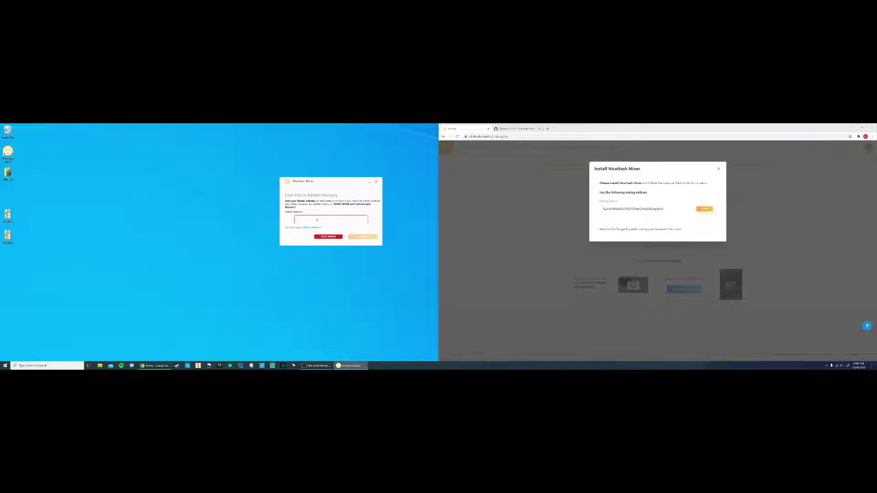
pyautogui.hotkey('ctrl', 'v')
pyautogui.click(359, 237)
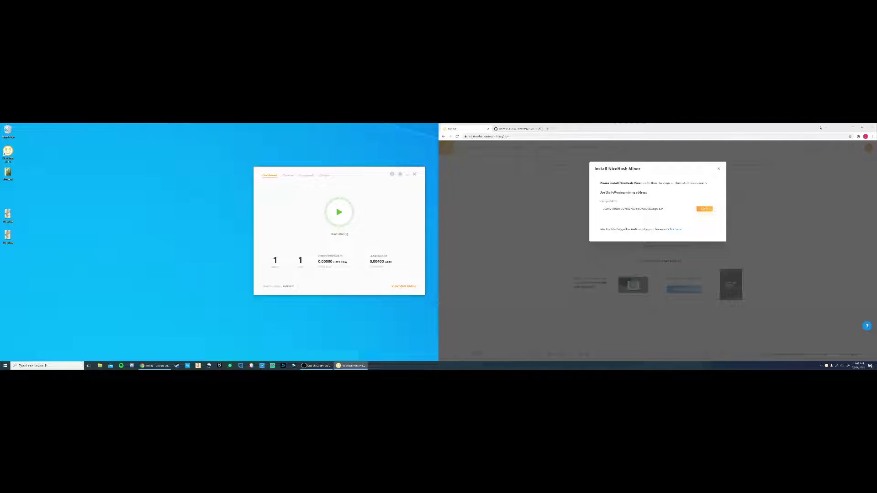
# Minimize Chrome and show the Devices list in NiceHash Miner
pyautogui.click(853, 127)
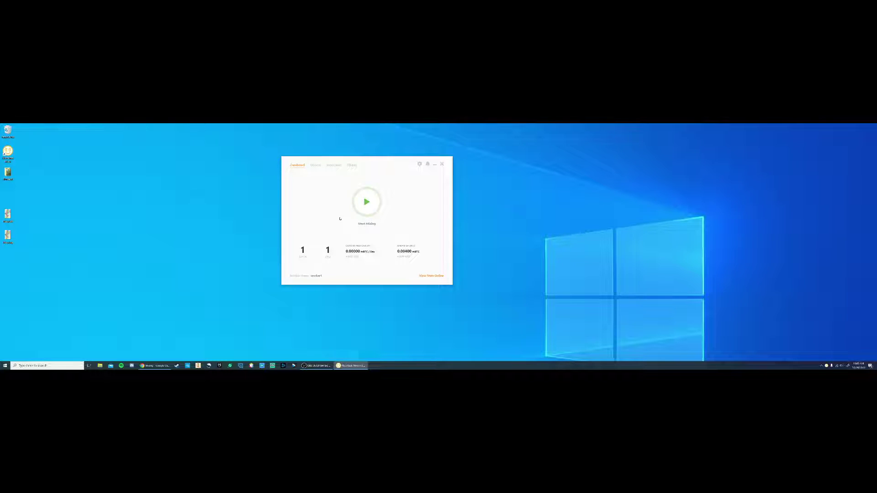
pyautogui.click(315, 165)
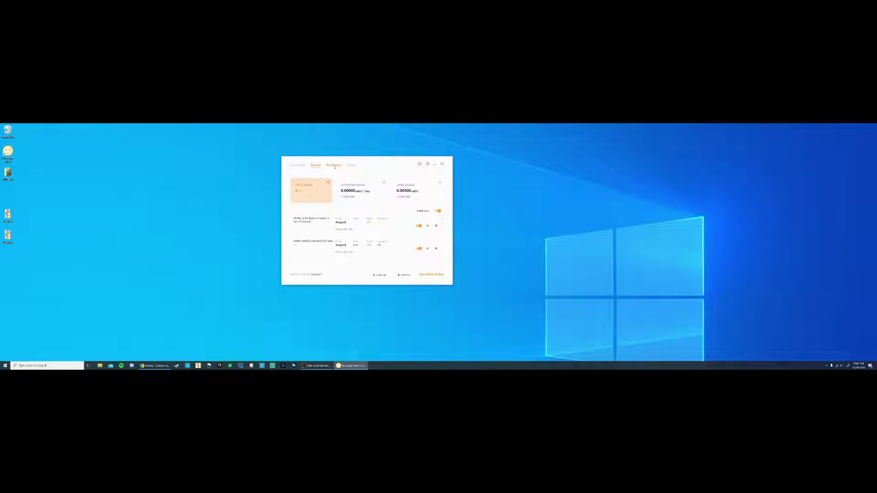
# Expand the GPU row on the Benchmark tab and scroll through its algorithms
pyautogui.click(334, 166)
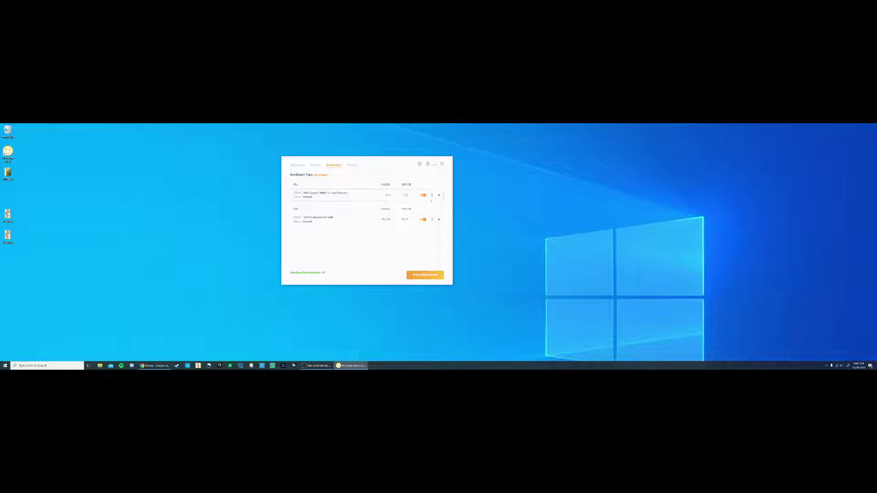
pyautogui.click(438, 220)
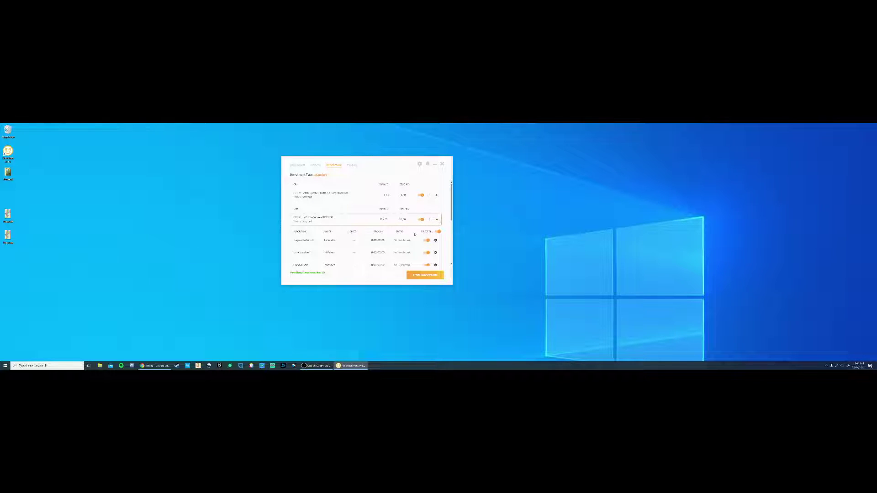
pyautogui.scroll(-2, 415, 234)
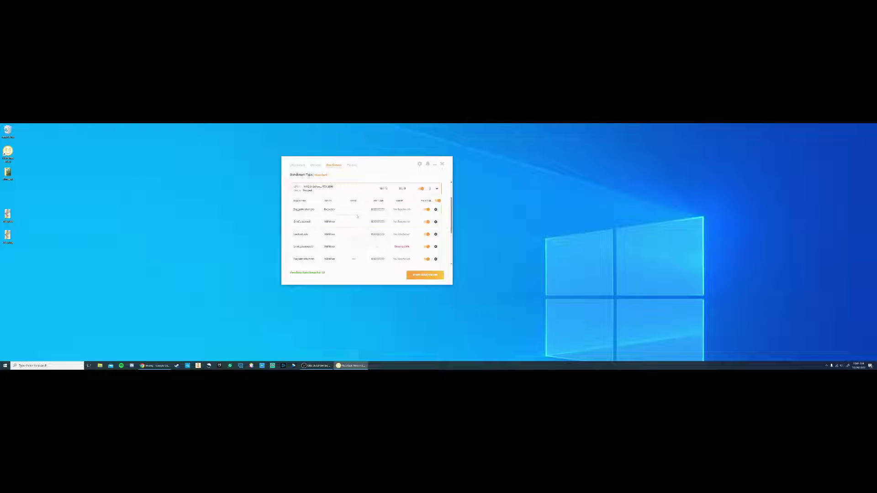
pyautogui.scroll(-4, 356, 228)
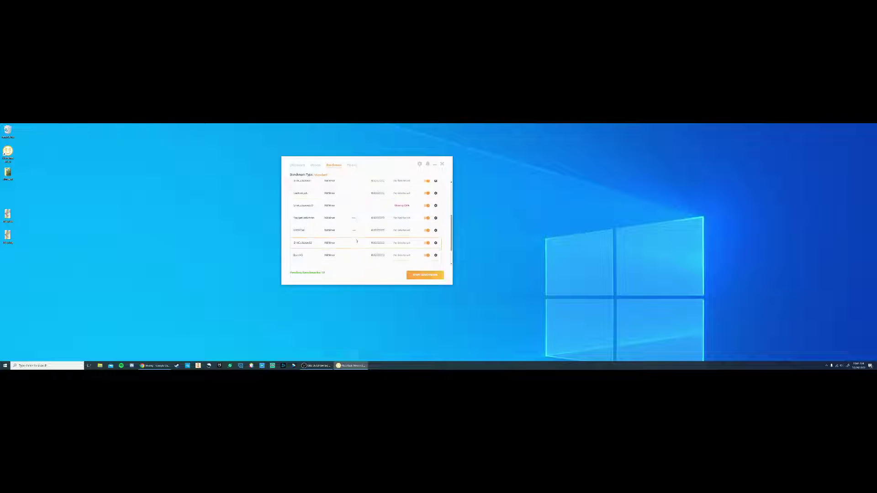
pyautogui.scroll(6, 356, 244)
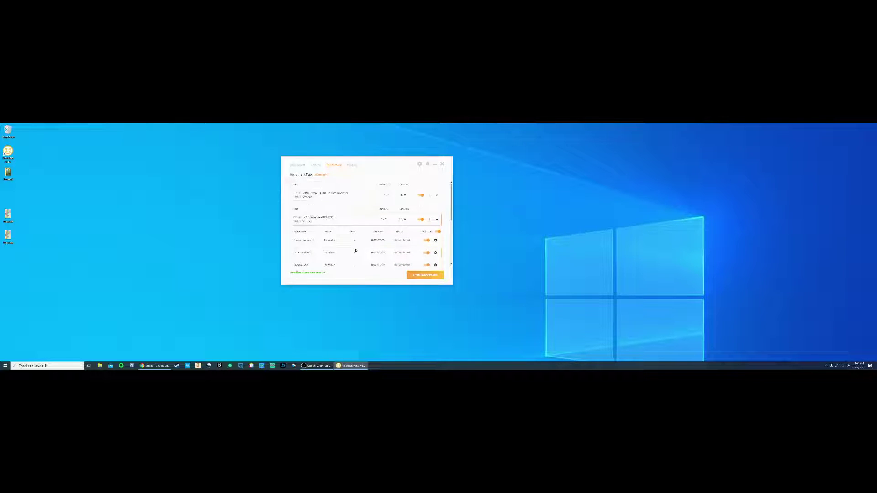
# Review the installed miner plugins such as Excavator, NBMiner, Phoenix and XMRig
pyautogui.click(352, 165)
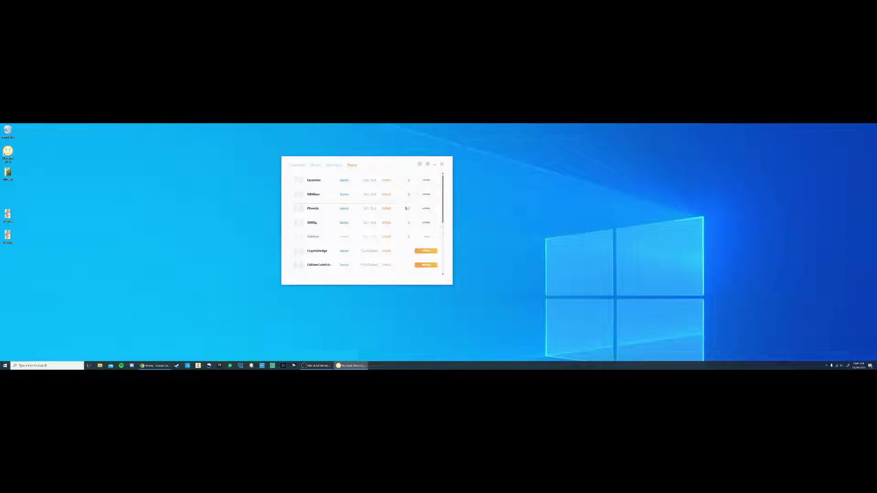
pyautogui.scroll(-5, 425, 251)
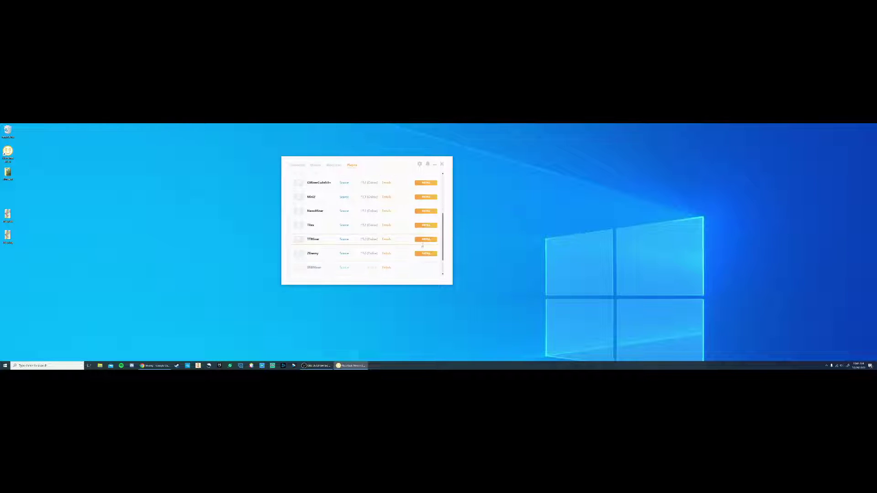
pyautogui.scroll(4, 422, 250)
pyautogui.scroll(2, 423, 249)
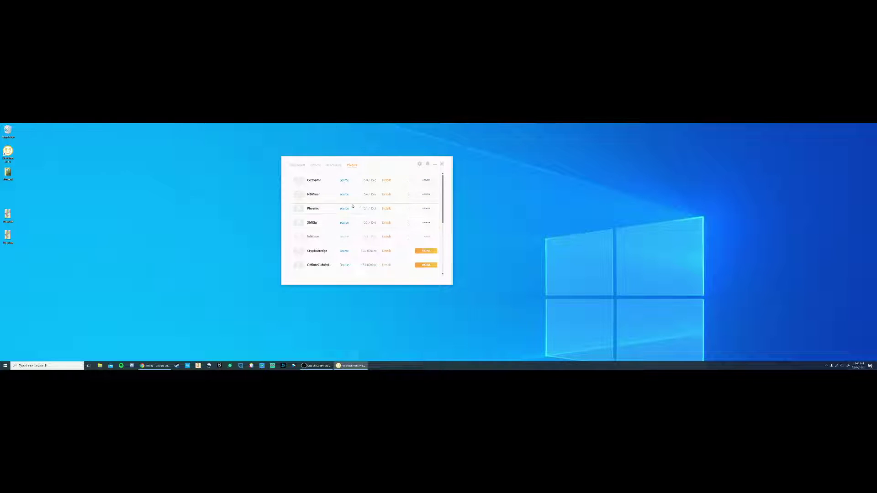
# Enlarge the NiceHash Miner window wider and taller to reveal the CPU row
pyautogui.click(333, 164)
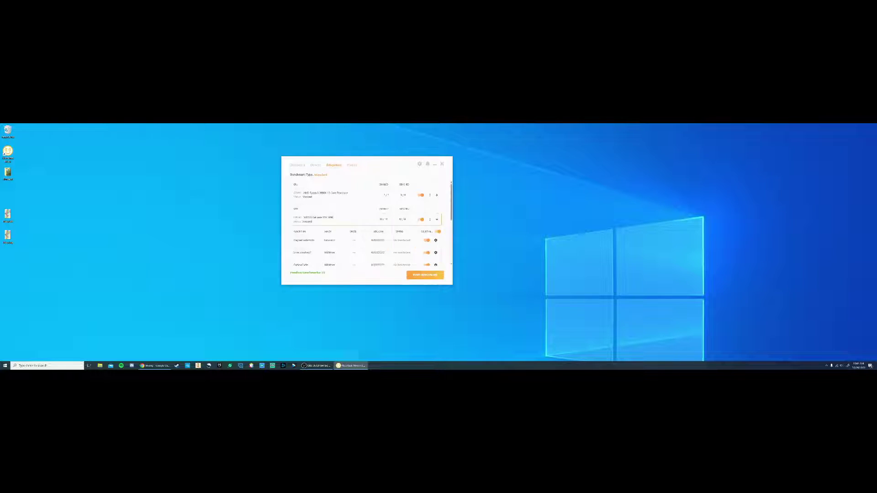
pyautogui.scroll(-6, 403, 229)
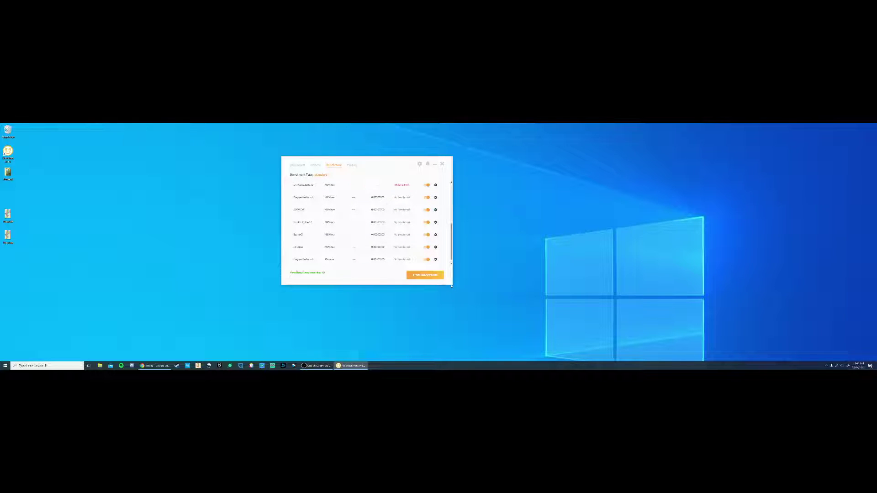
pyautogui.moveTo(452, 283); pyautogui.dragTo(590, 350)
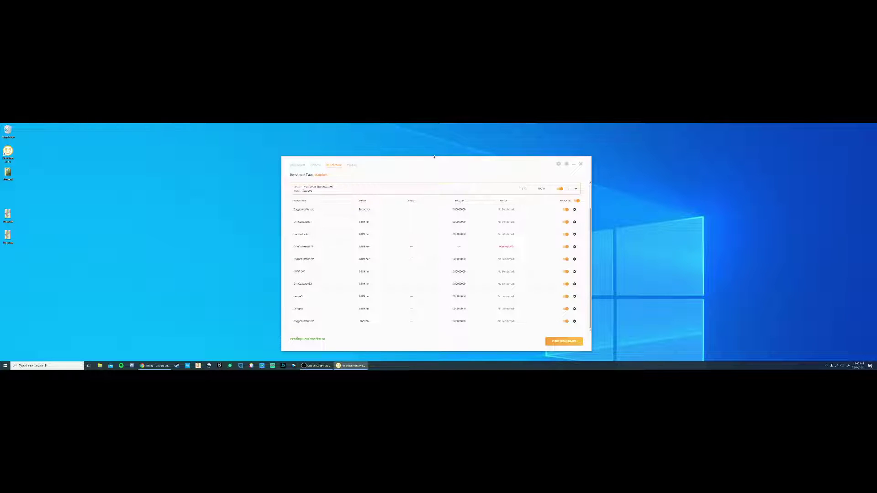
pyautogui.moveTo(437, 157); pyautogui.dragTo(437, 138)
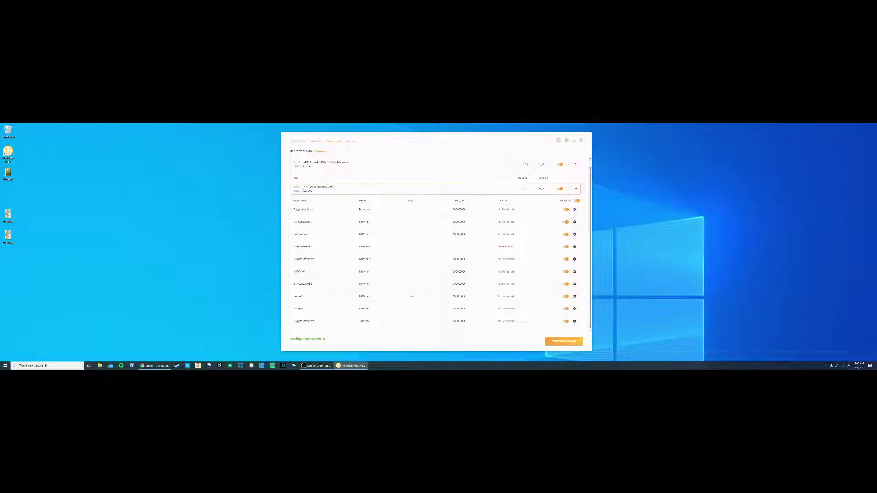
# Glance at Plugins, return to Benchmark, and collapse the GPU's algorithm list
pyautogui.click(352, 141)
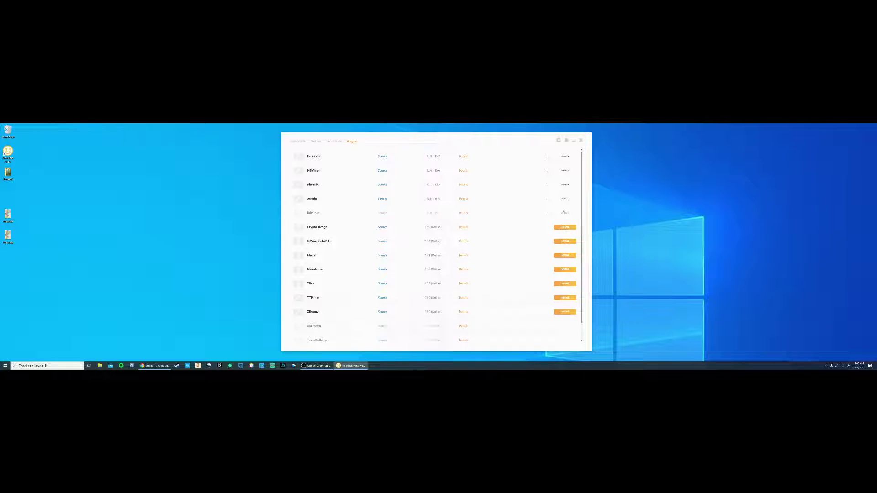
pyautogui.click(339, 142)
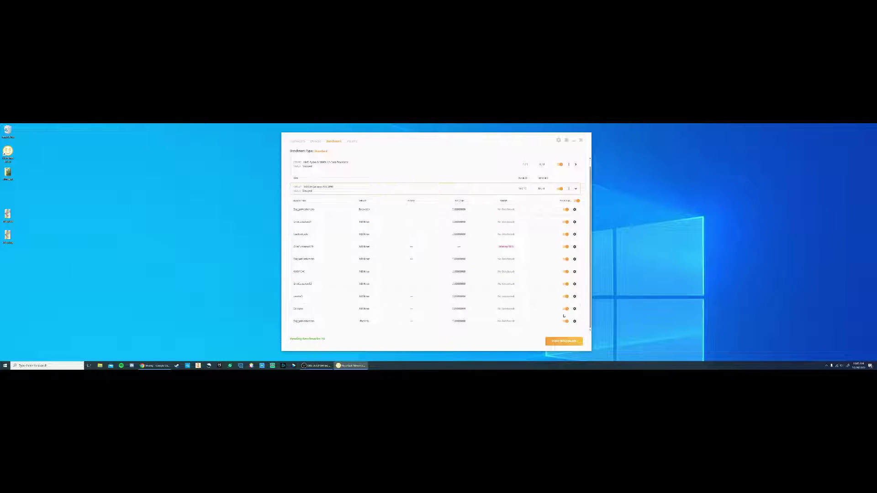
pyautogui.click(575, 188)
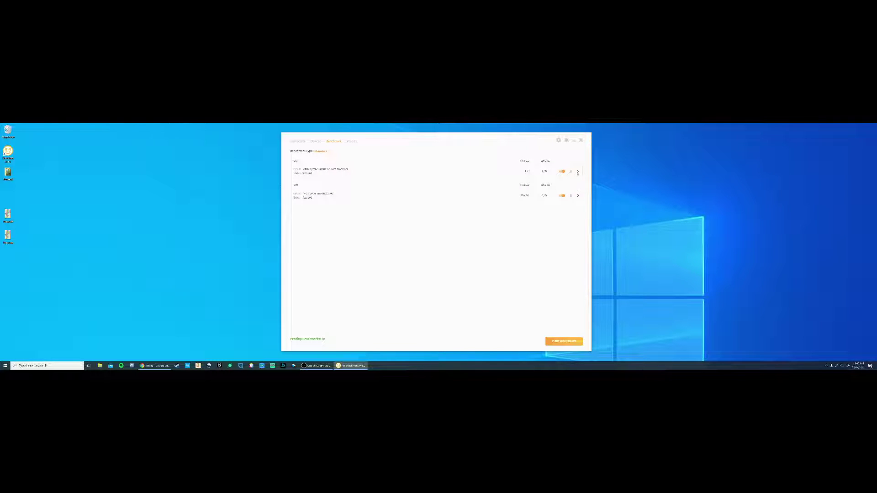
# Check the CPU's algorithms and the dashboard, then Start All for the CPU and GPU from Devices
pyautogui.click(578, 172)
pyautogui.click(578, 172)
pyautogui.click(316, 142)
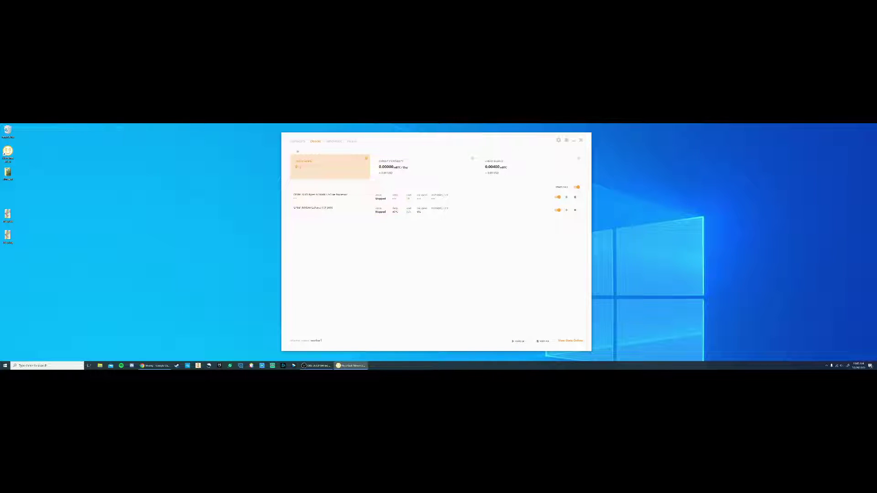
pyautogui.click(297, 142)
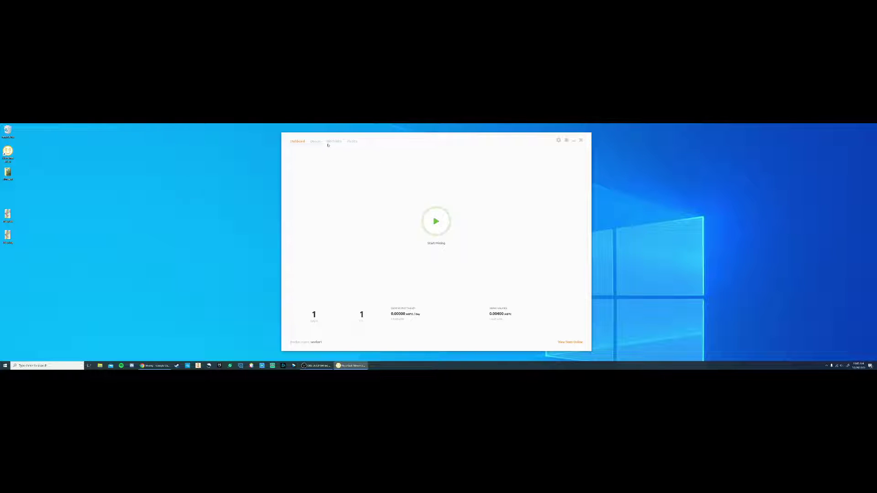
pyautogui.click(319, 142)
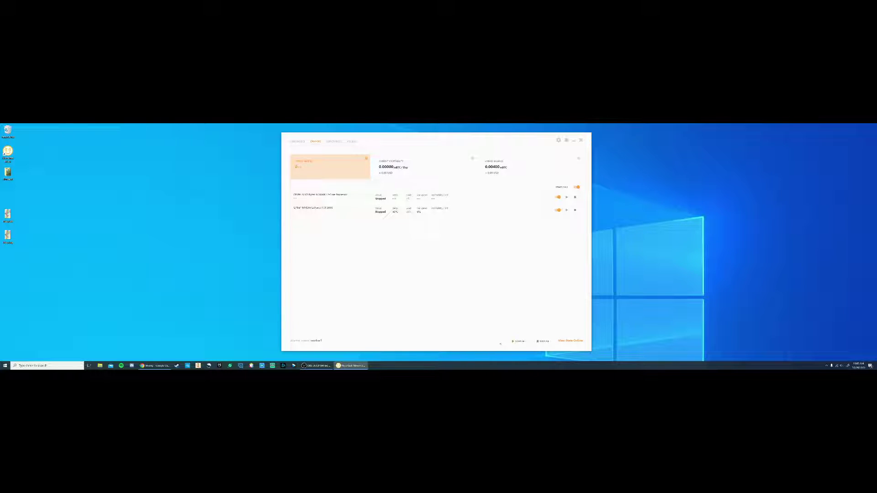
pyautogui.click(523, 342)
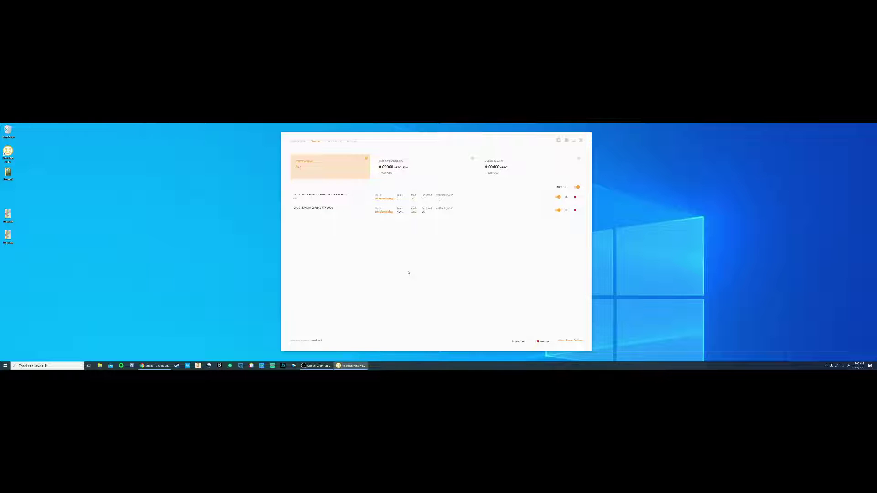